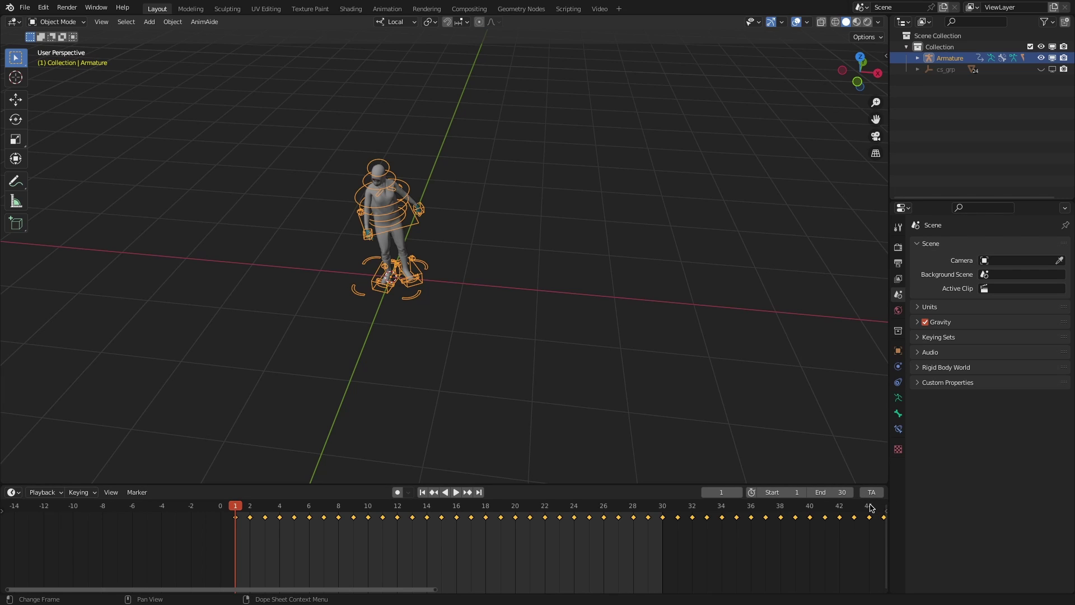
- Fit the frame range to the animation's keys, end it at frame 48, and play the walk cycle
left_click(871, 493)
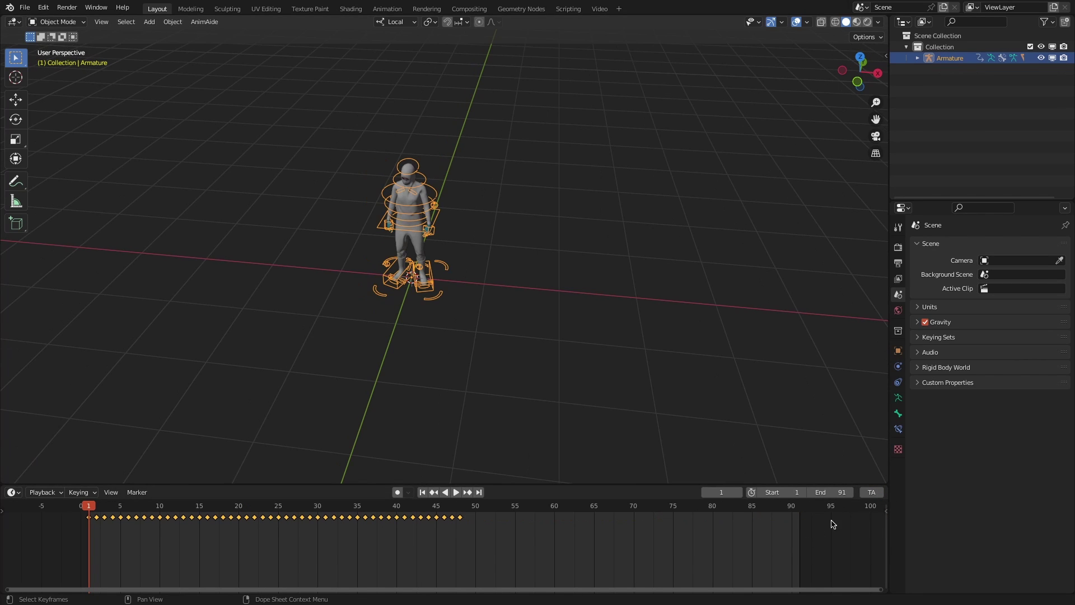
left_click(871, 493)
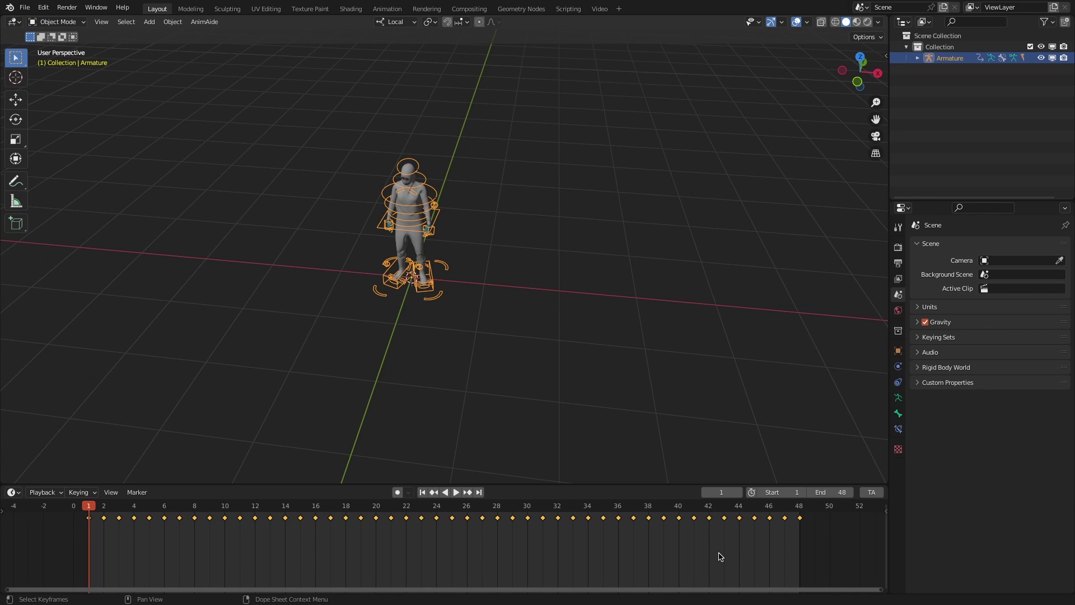
key("space")
key("space")
- Add a mesh plane to the scene
left_click(873, 493)
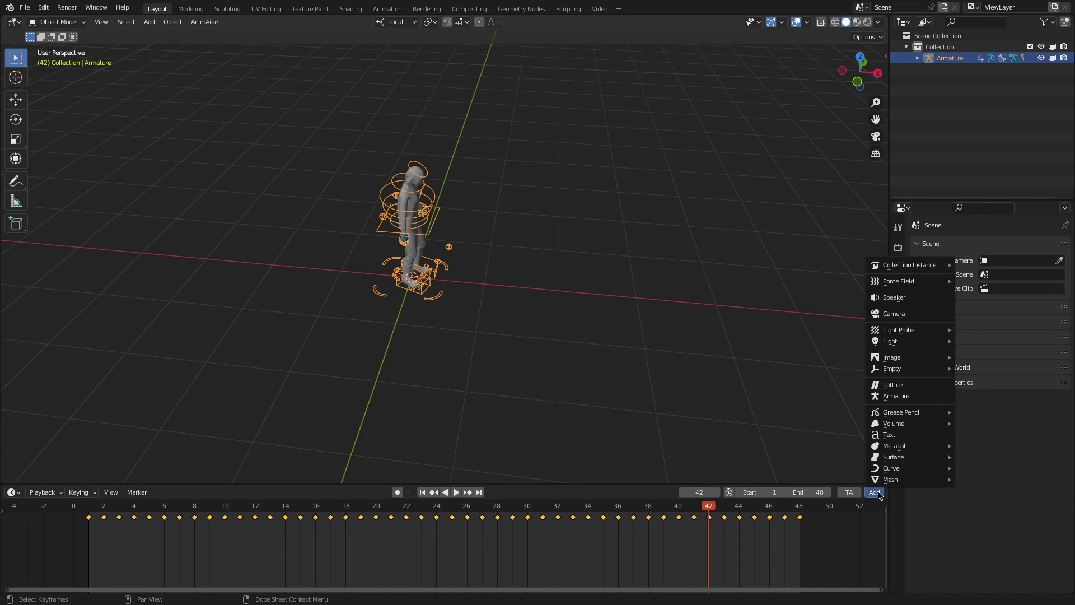
mouse_move(916, 483)
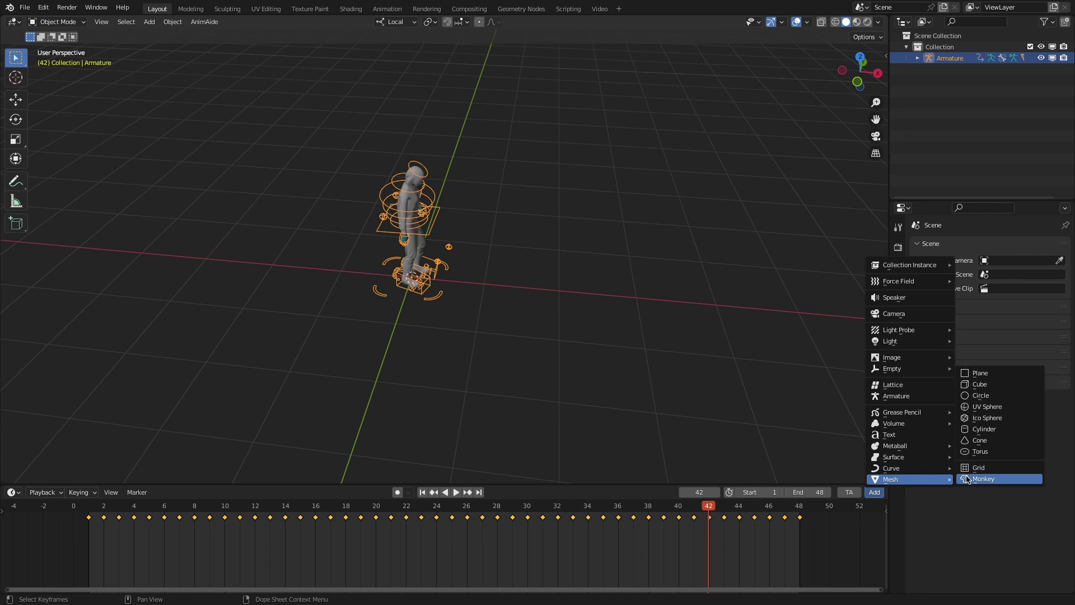
left_click(1006, 371)
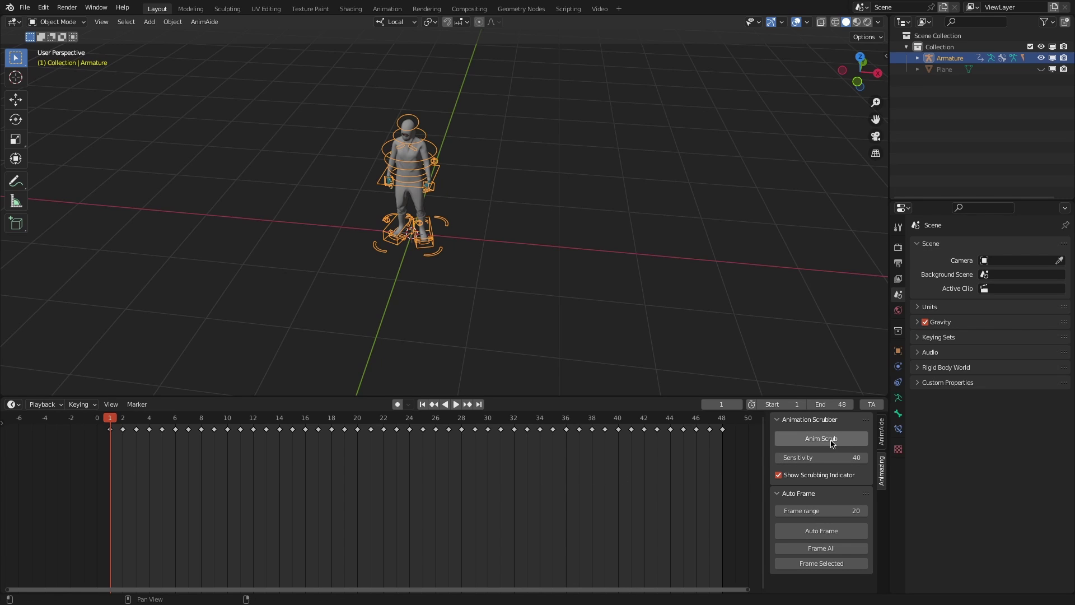
- Toggle to the Graph Editor and back, then scrub the walk cycle to frame 32 with Anim Scrub
key("ctrl+Tab")
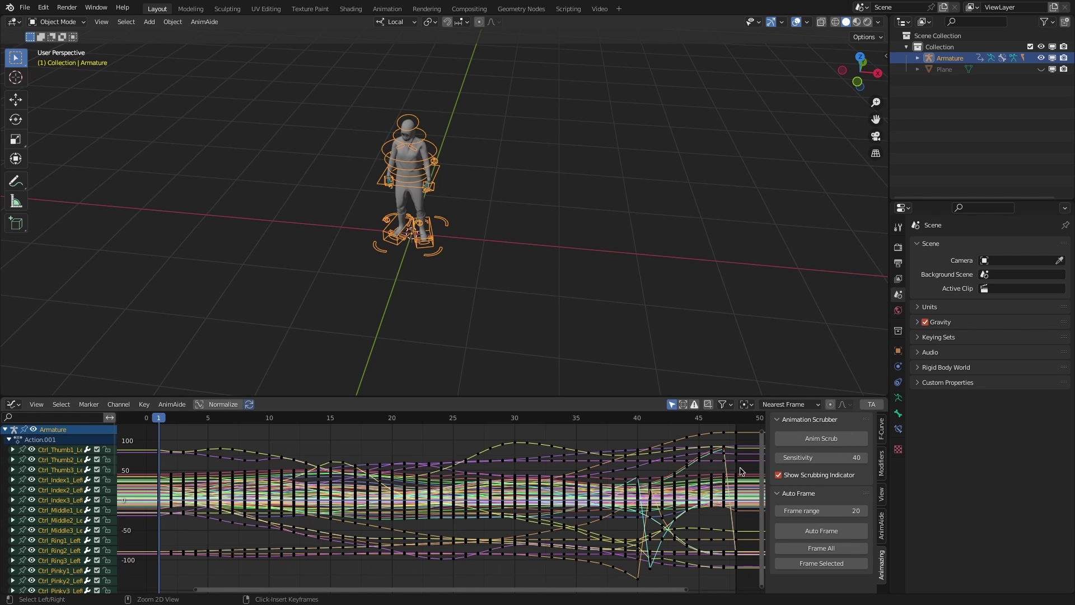
key("ctrl+Tab")
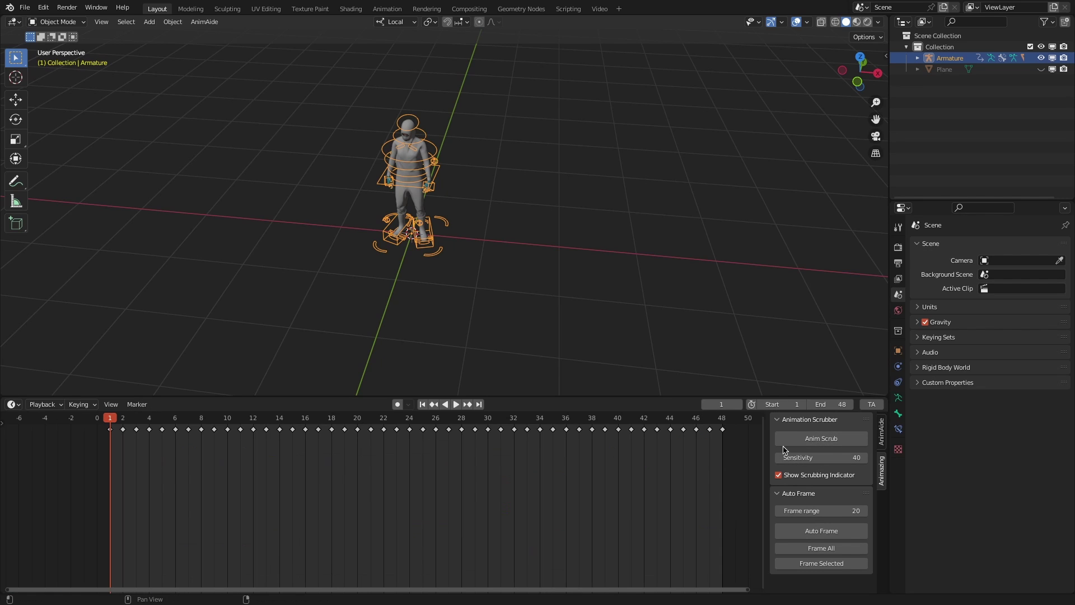
right_click(785, 450)
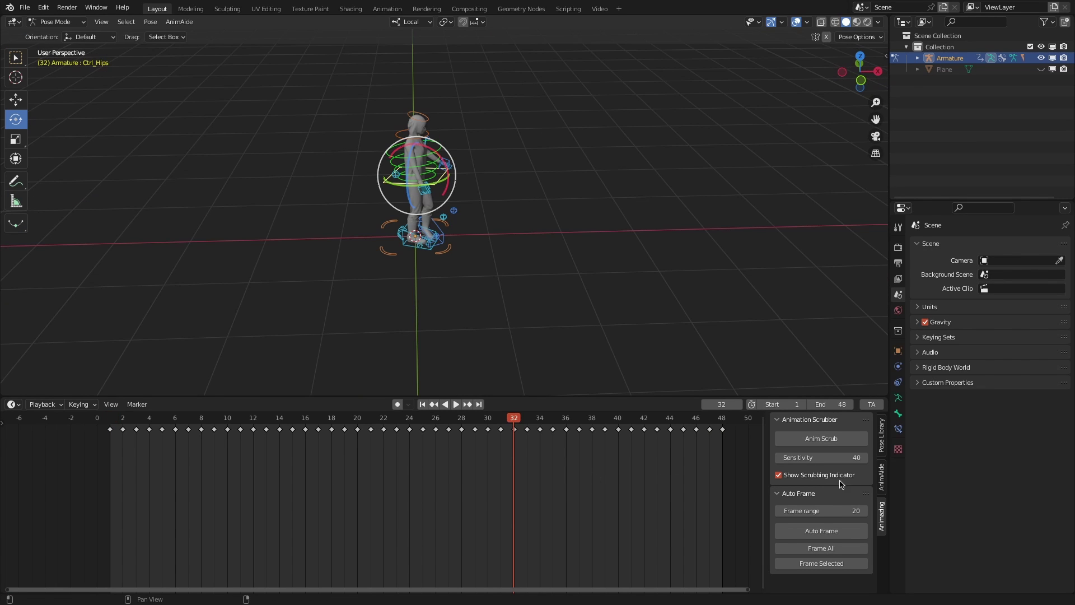
left_click(821, 438)
left_click(800, 441)
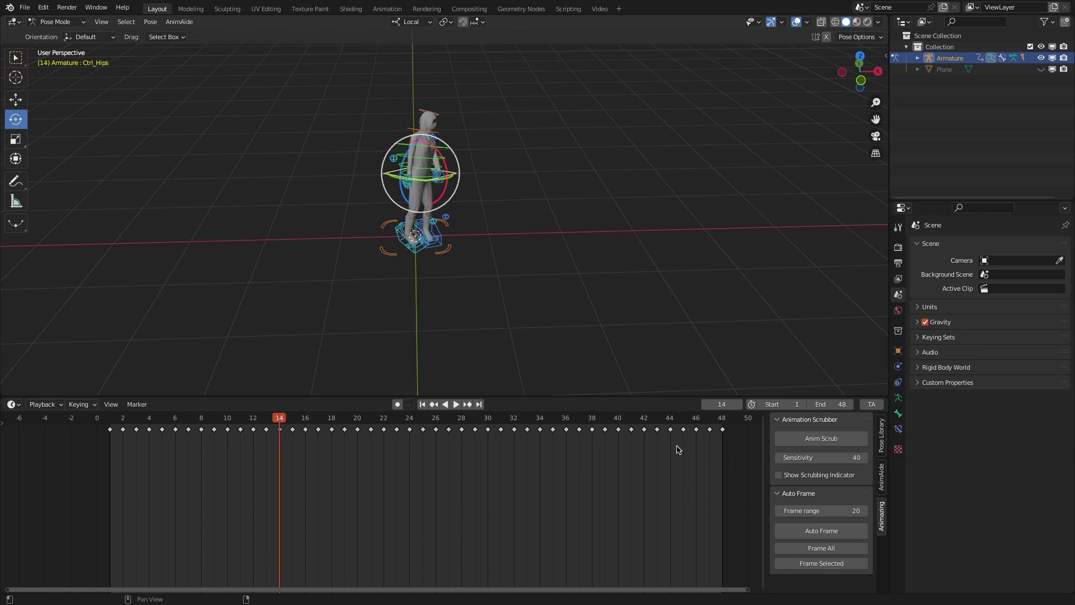
left_click(808, 475)
left_click(808, 448)
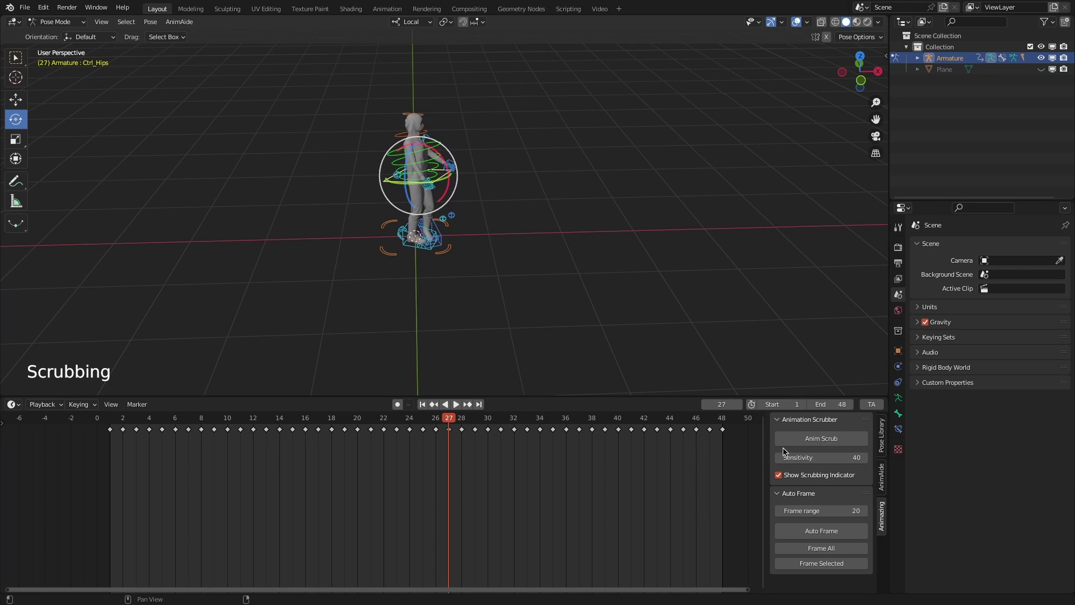
right_click(570, 497)
- Set the auto-frame range to 5, then run Auto Frame and Frame All
left_click(814, 510)
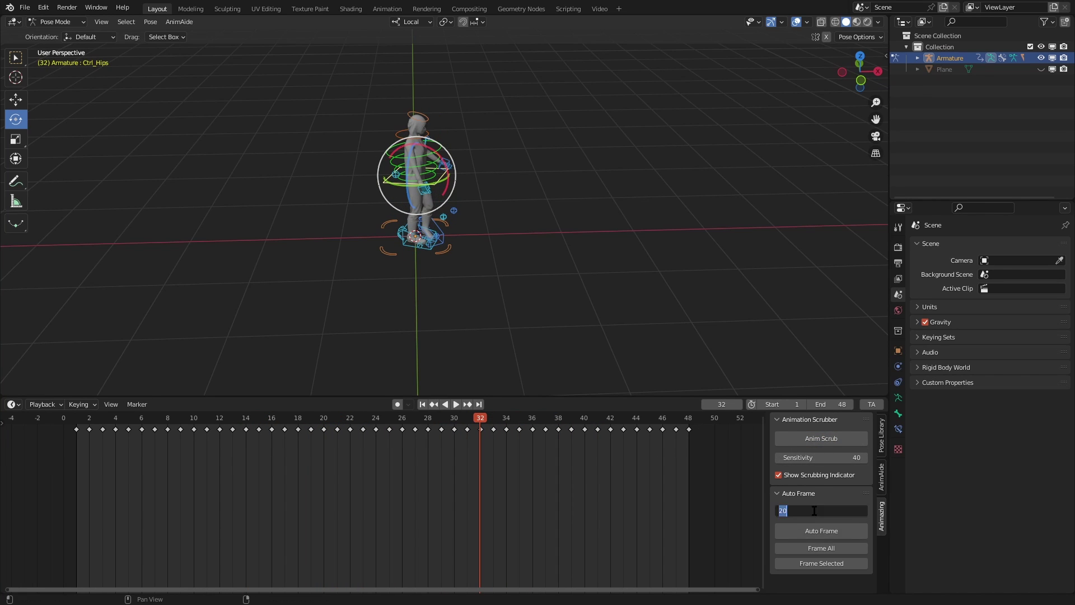
type("5")
key("Return")
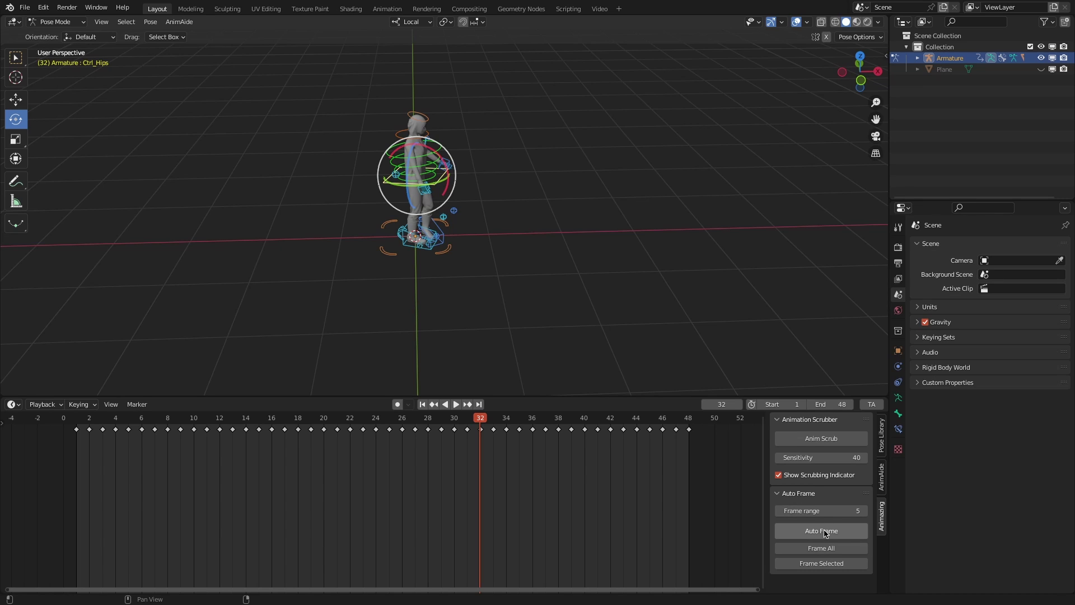
left_click(825, 531)
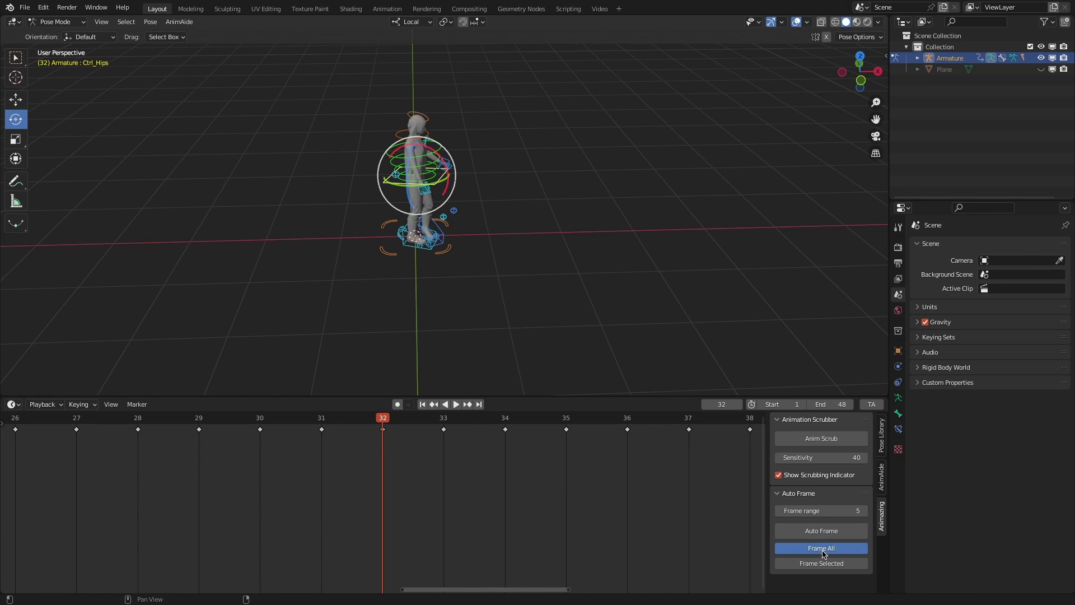
left_click(823, 552)
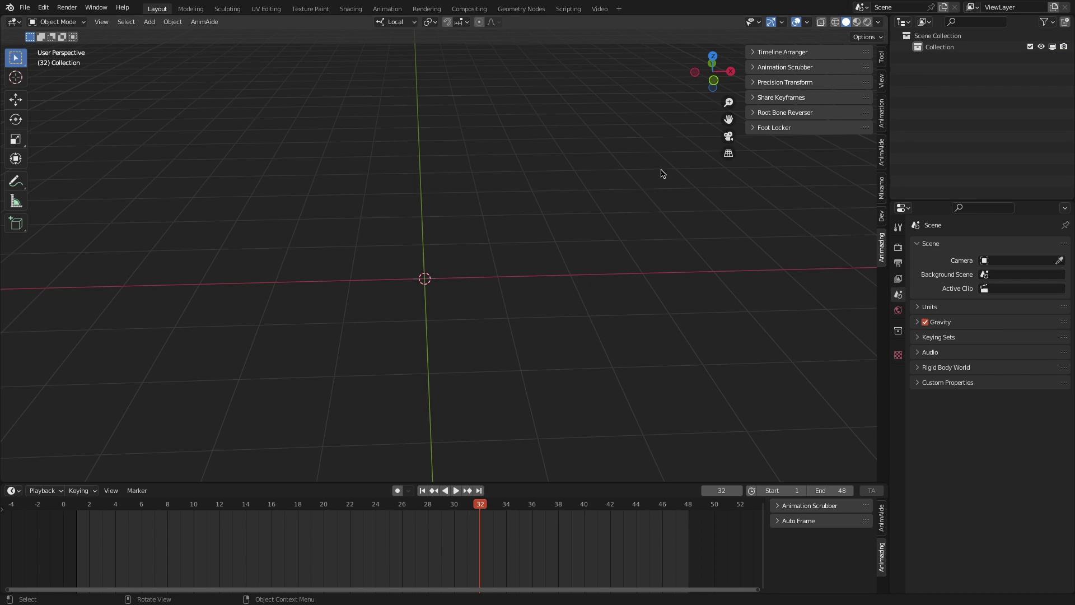
- Expand Root Bone Reverser's Location options and play the walk while testing the rig controls
left_click(775, 114)
left_click(773, 130)
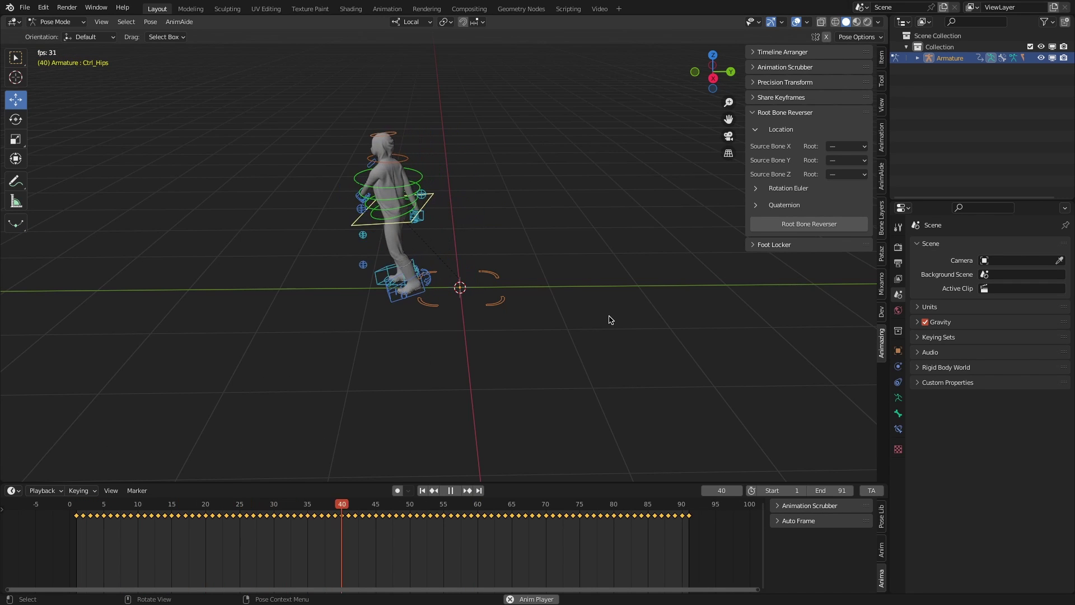
key("space")
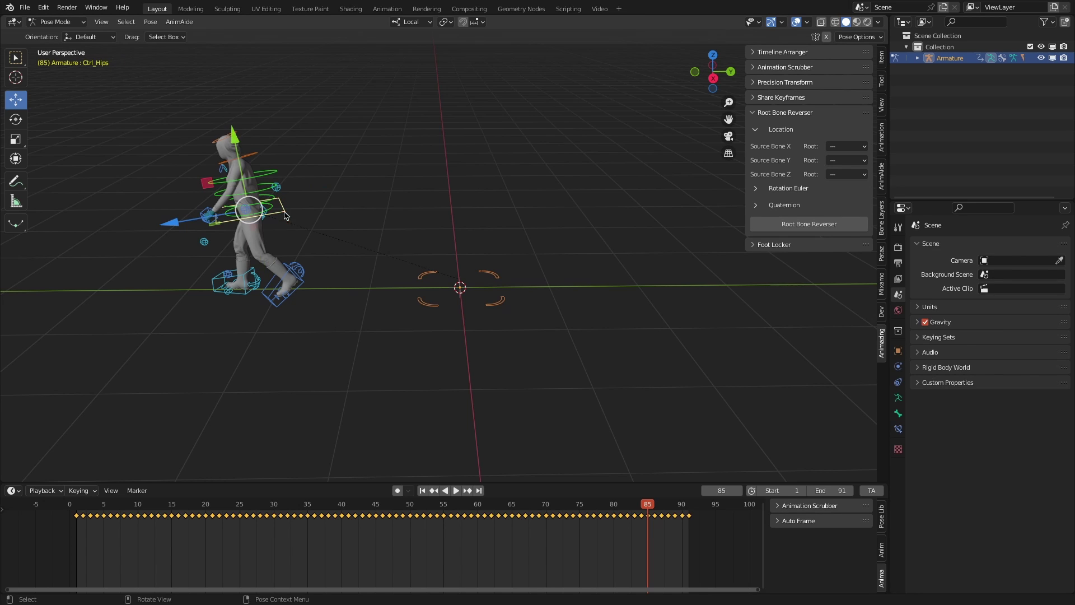
mouse_move(248, 212)
left_mouse_down()
mouse_move(238, 215)
mouse_move(247, 214)
left_mouse_up()
mouse_move(189, 217)
left_mouse_down()
mouse_move(215, 214)
mouse_move(185, 225)
left_mouse_up()
- Select Ctrl_Master, set Source Bone Z root to Z, run Root Bone Reverser, and play
left_click(426, 304)
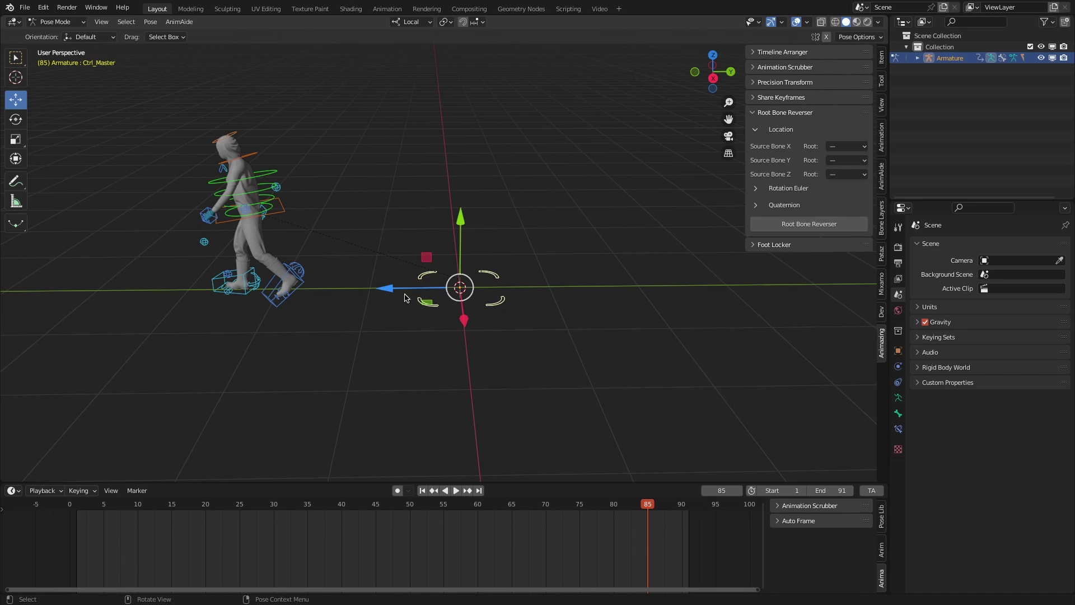
left_click(286, 216)
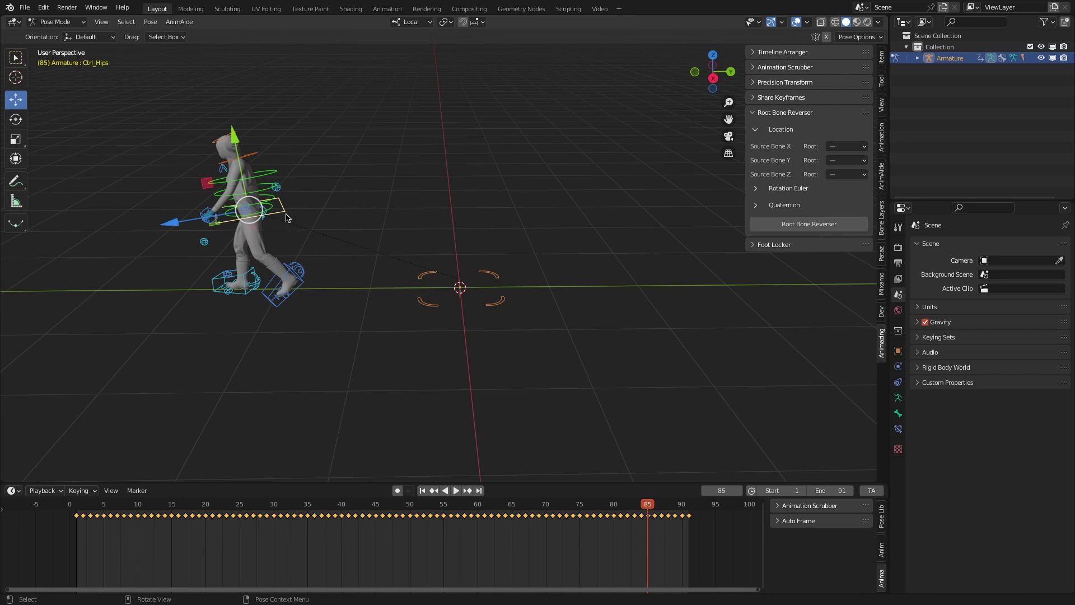
left_click(427, 306)
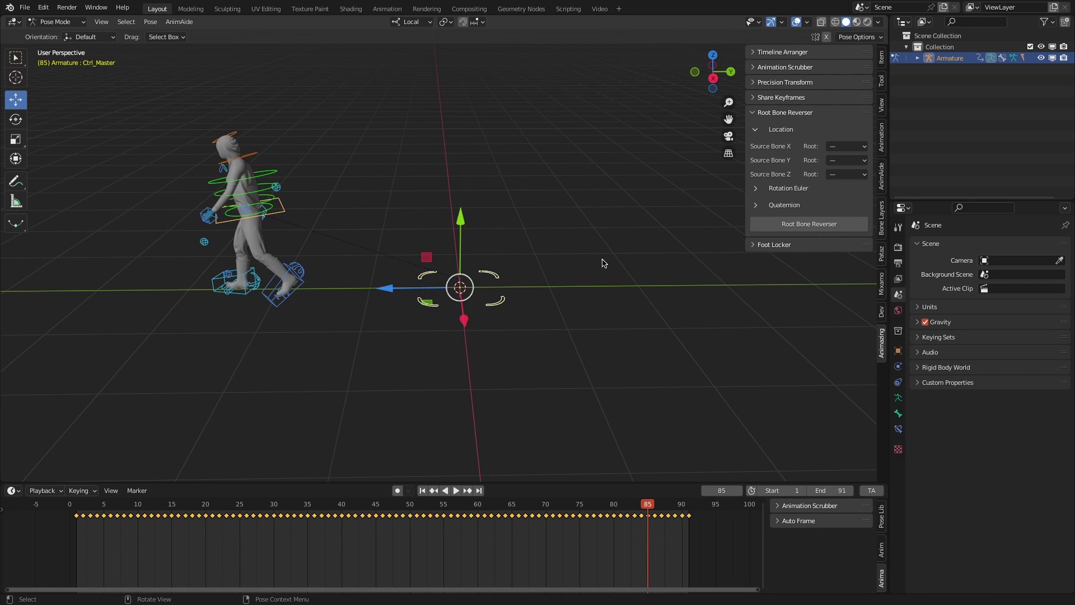
left_click(855, 176)
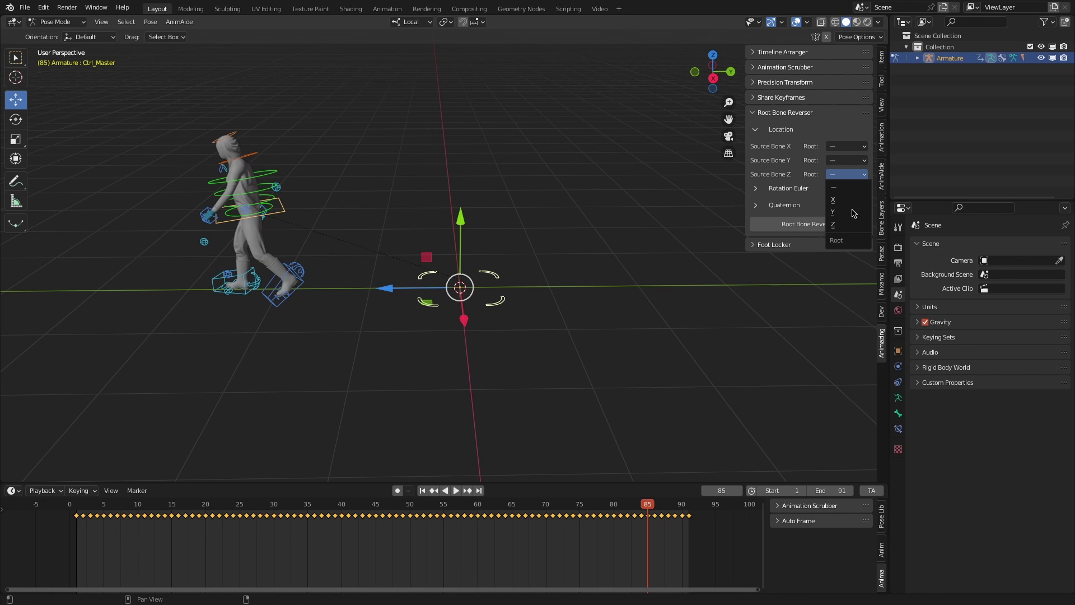
left_click(845, 224)
left_click(797, 227)
key("space")
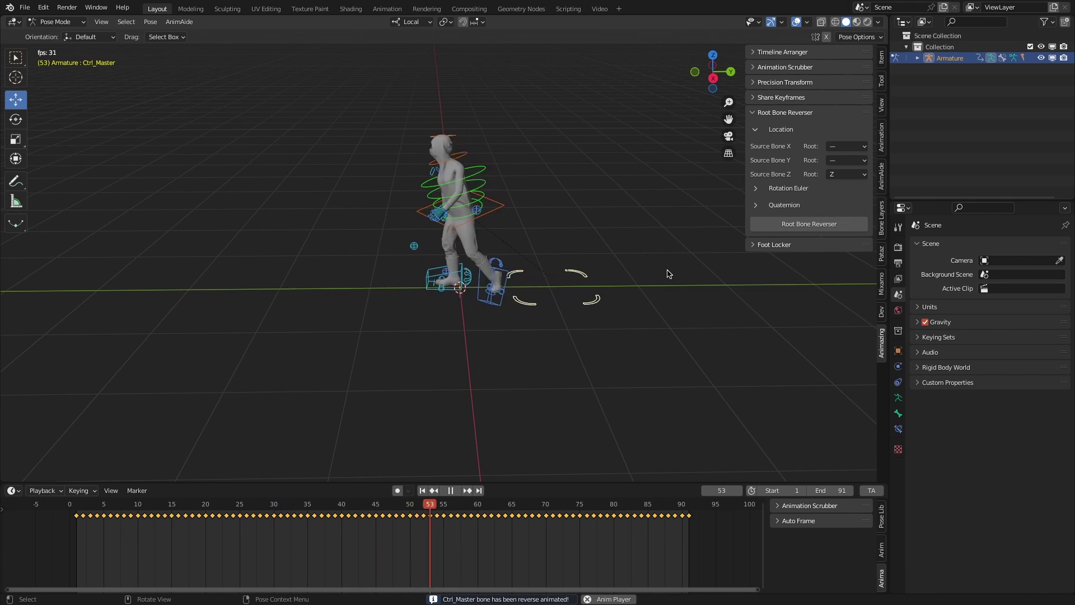
- Select Ctrl_Master, map Source Bone Z to the Y root axis, run the reversal, and play
left_click(845, 176)
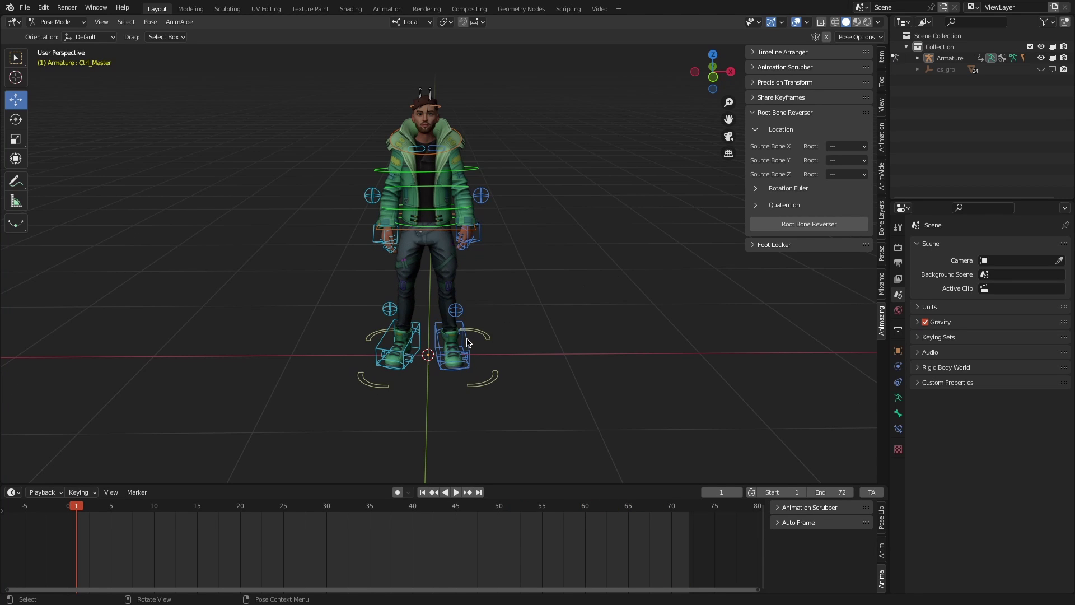
left_click(467, 342)
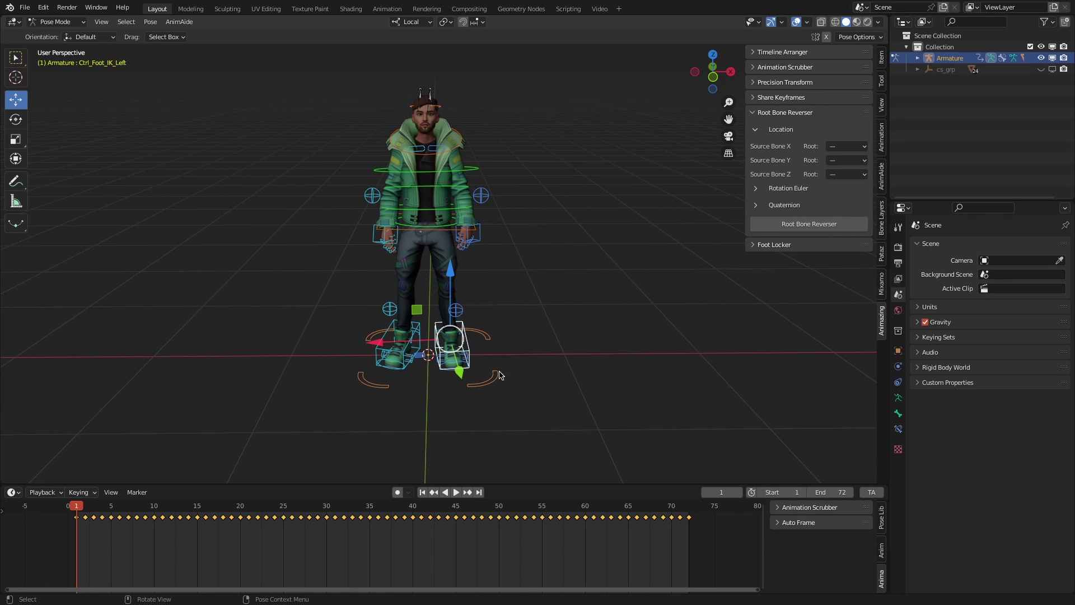
left_click(495, 379)
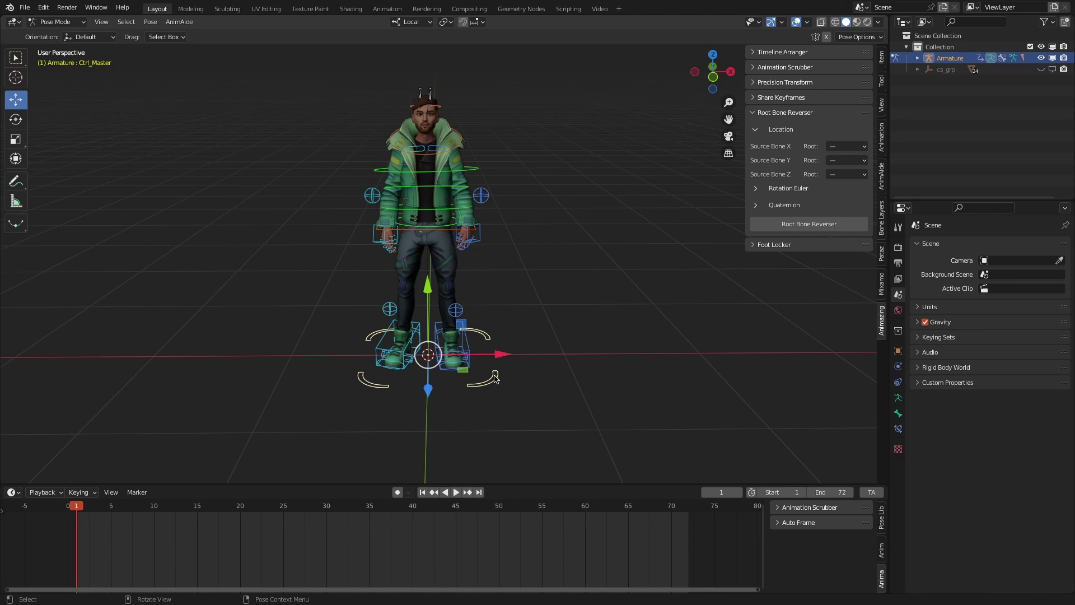
left_click(470, 342)
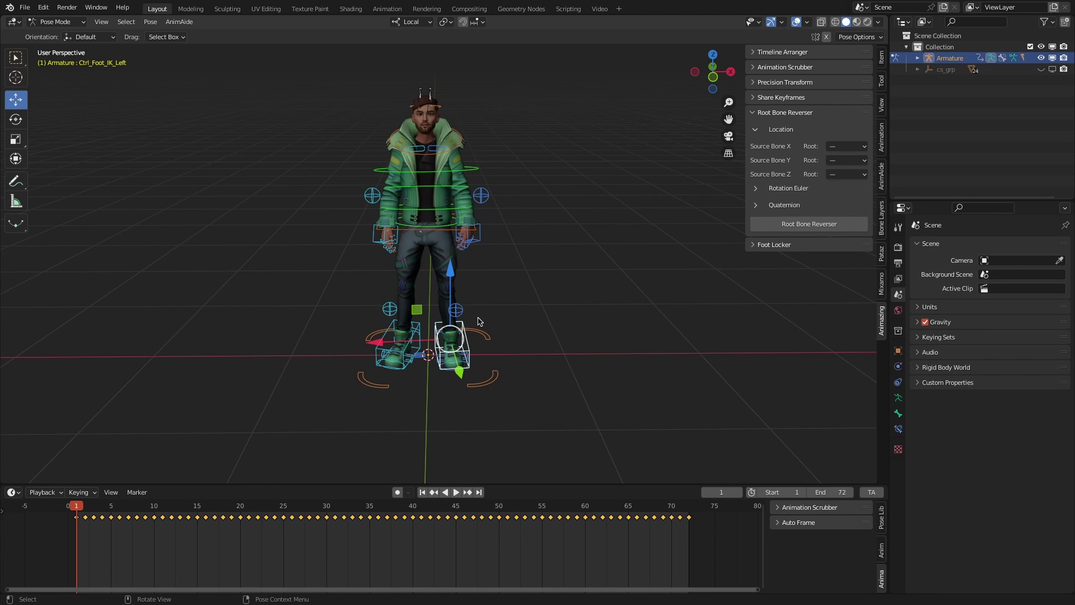
left_click(492, 383)
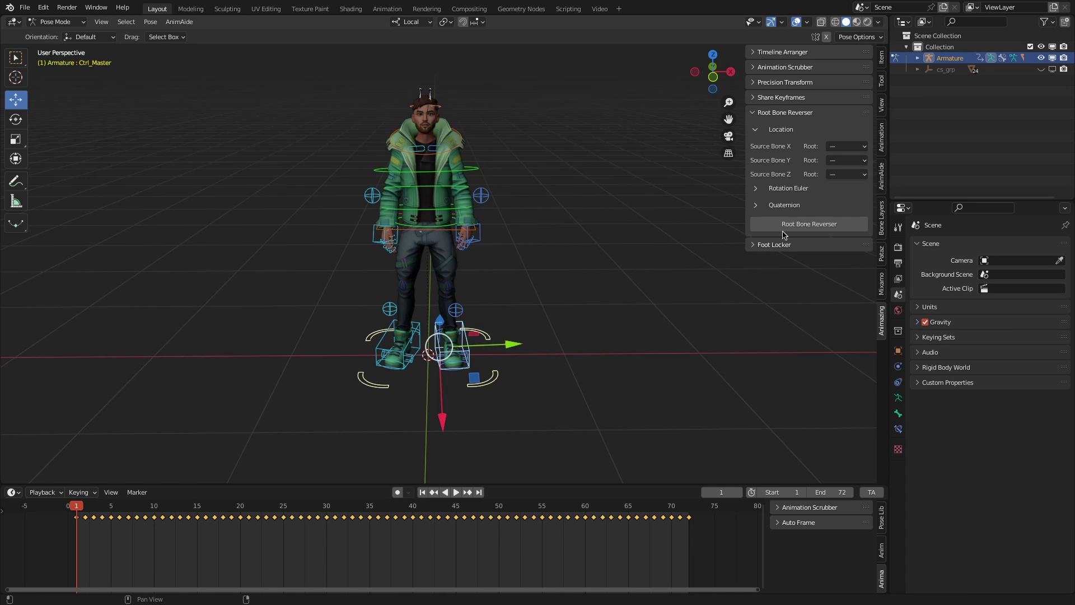
left_click(843, 176)
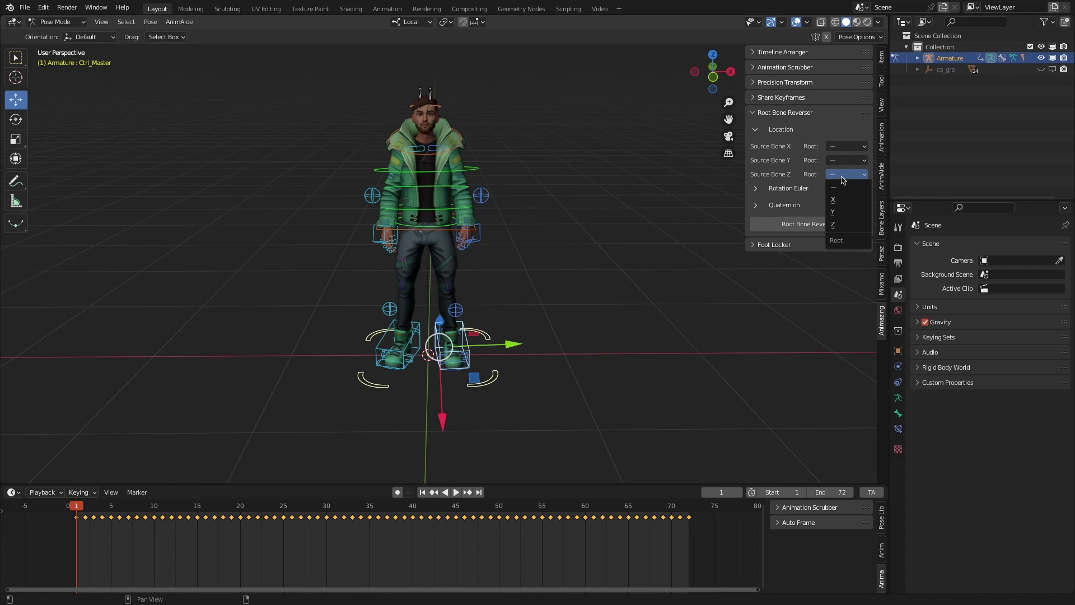
left_click(838, 212)
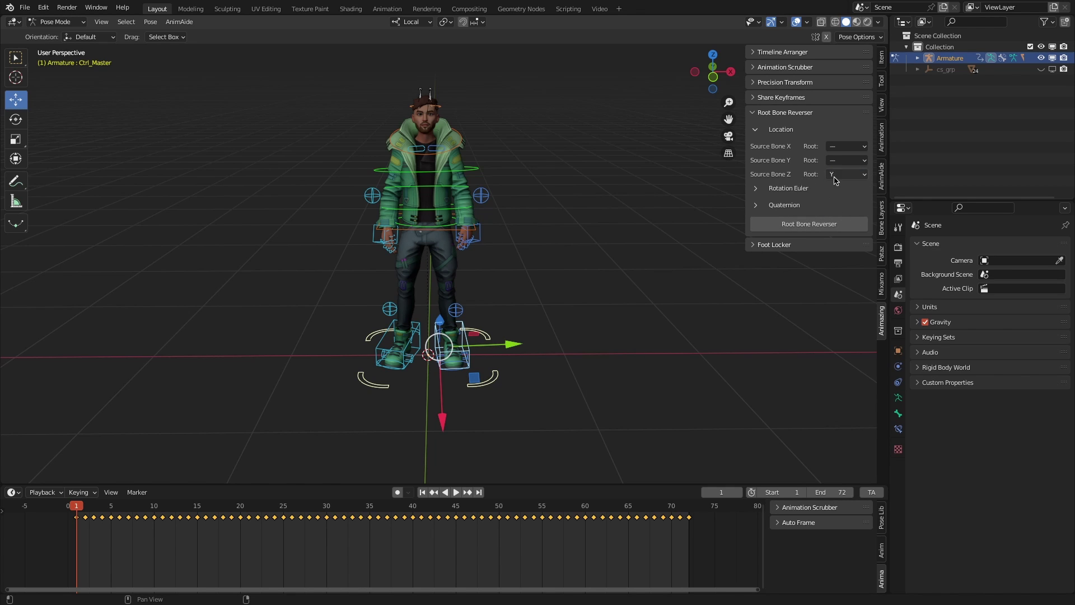
left_click(811, 225)
key("space")
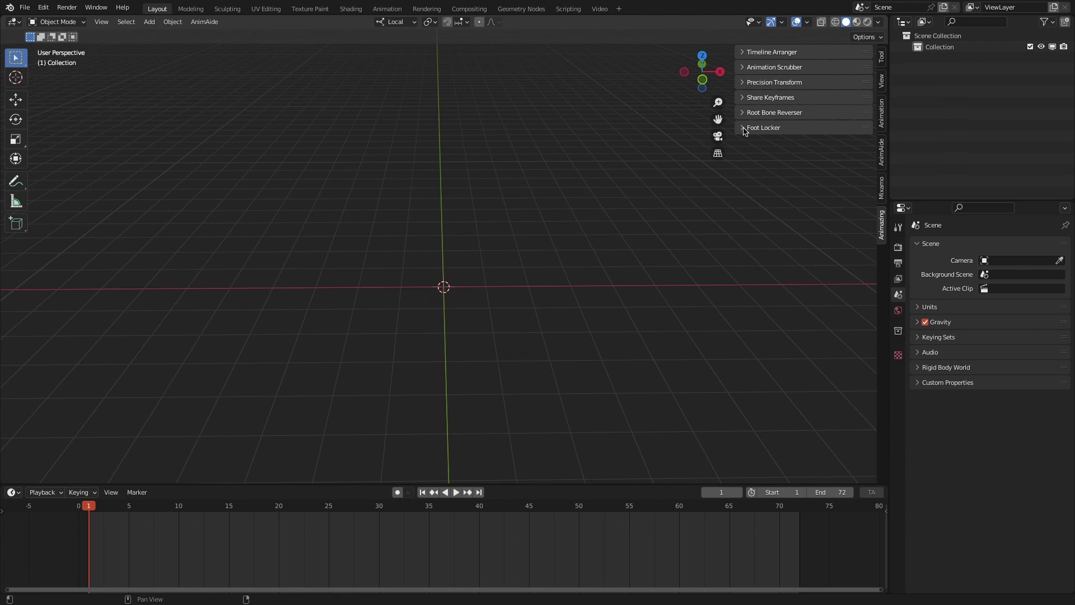
- Expand the Foot Locker panel and play the snow character's animation again from frame 0
left_click(745, 128)
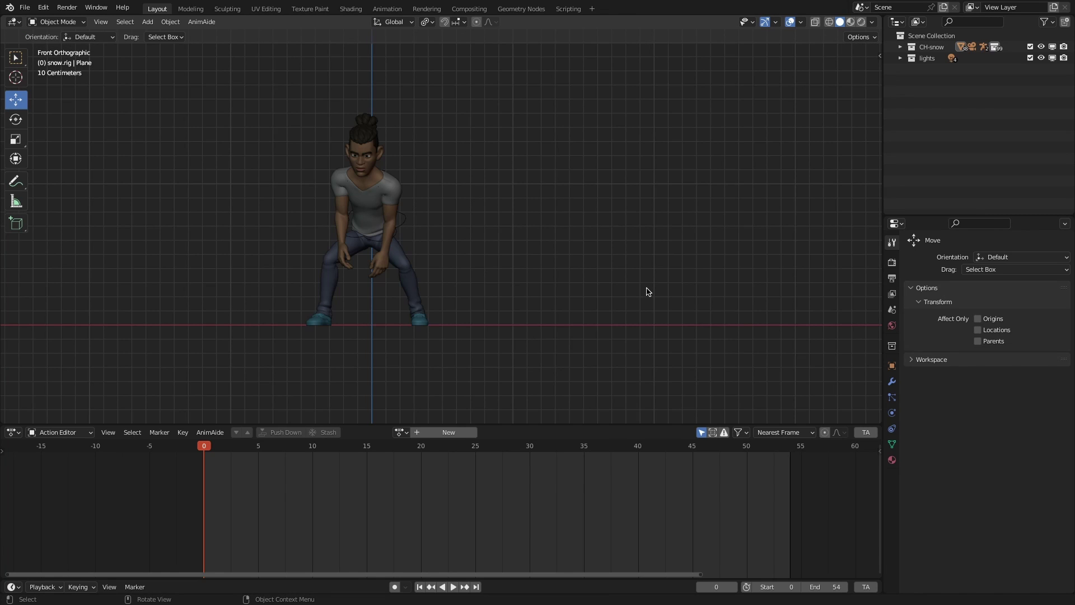
key("space")
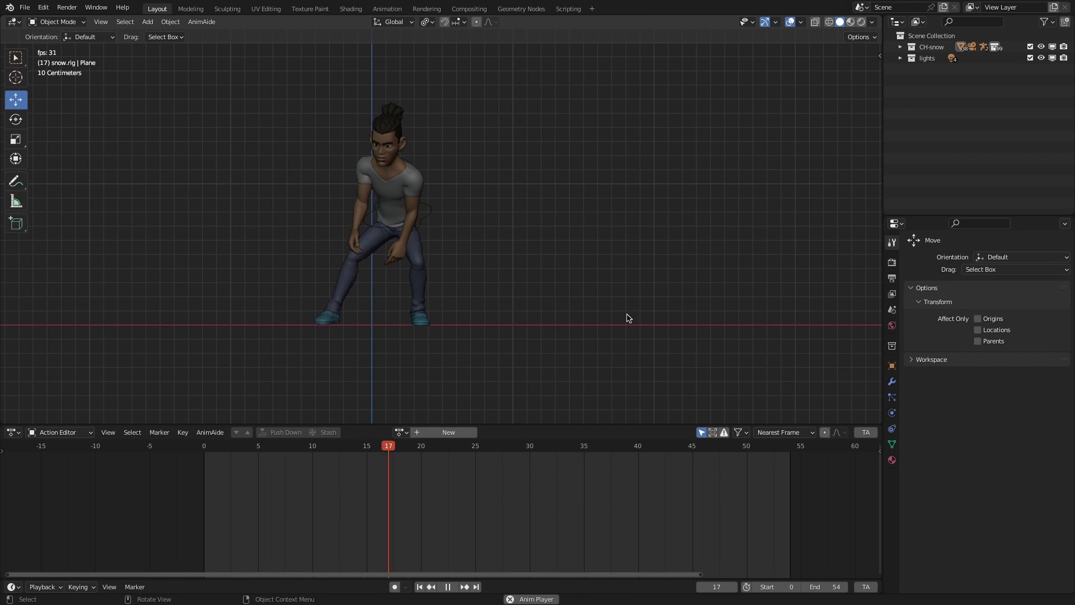
key("space")
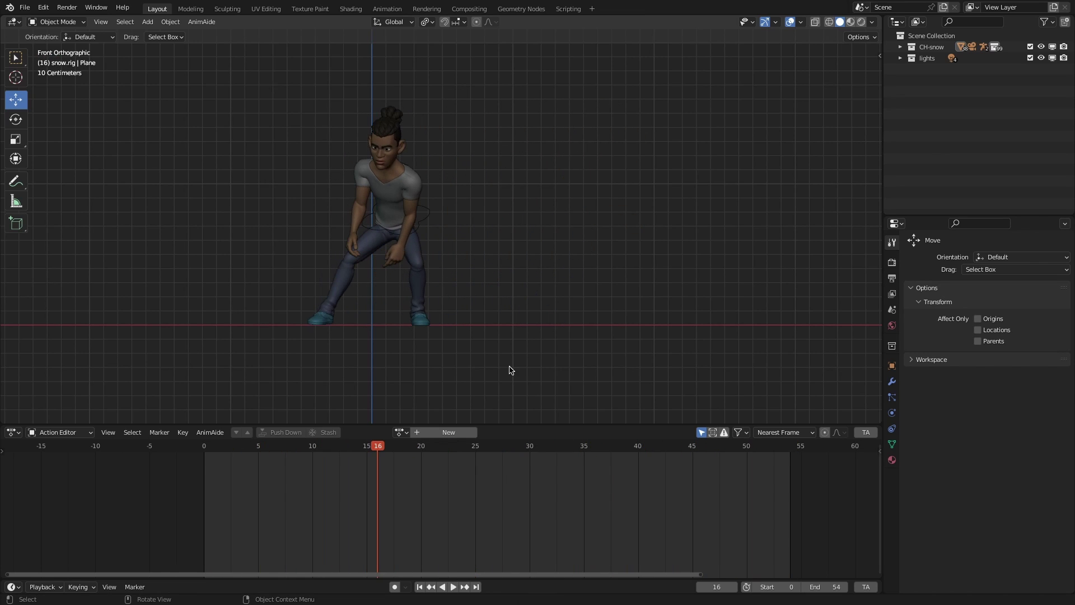
left_click_drag(375, 452, 206, 452)
key("space")
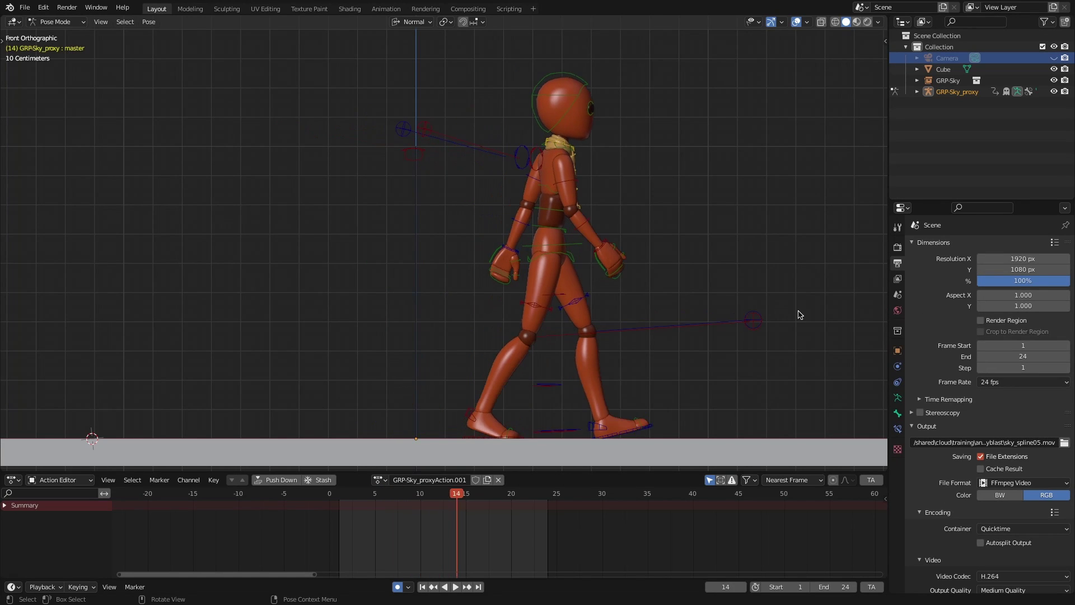
- Alt+scroll in the viewport to step forward and back through the mannequin's walk poses
scroll(856, 314, "down", 2, "alt")
scroll(776, 316, "up", 20, "alt")
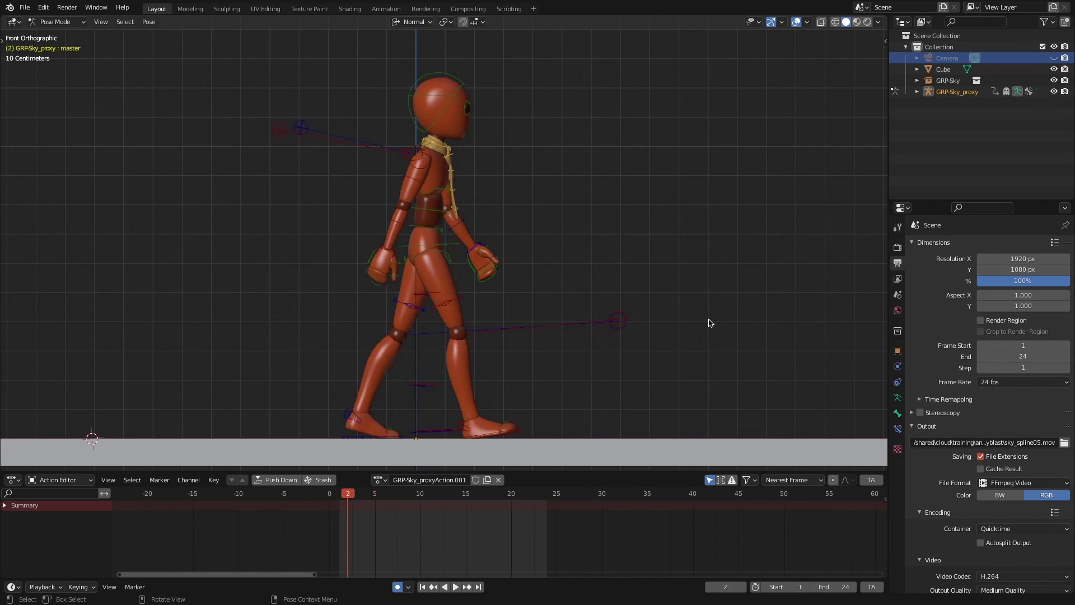
scroll(703, 324, "down", 14, "alt")
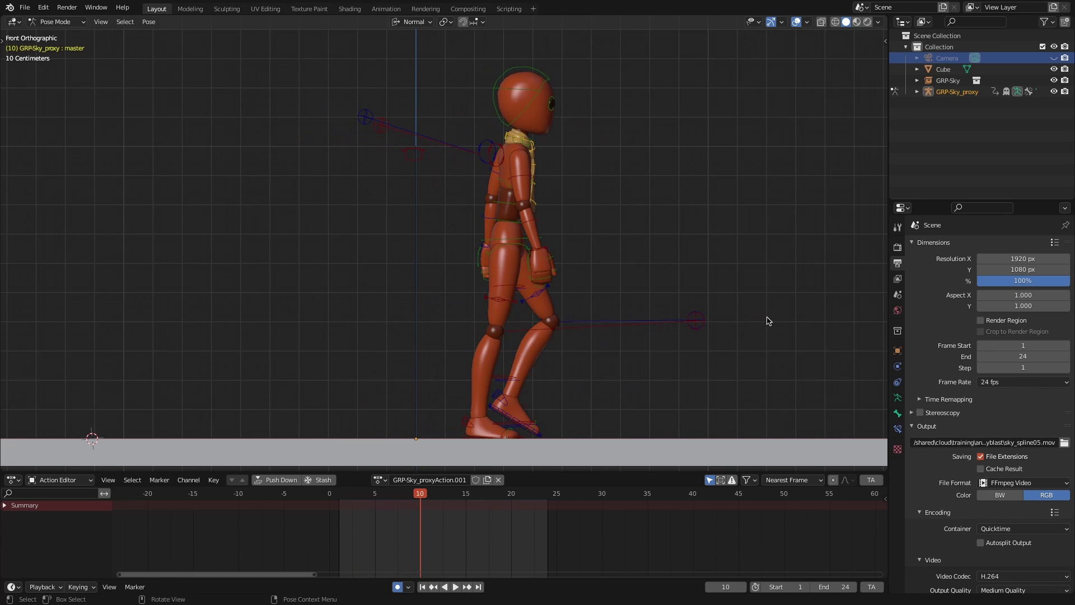
scroll(803, 321, "down", 8, "alt")
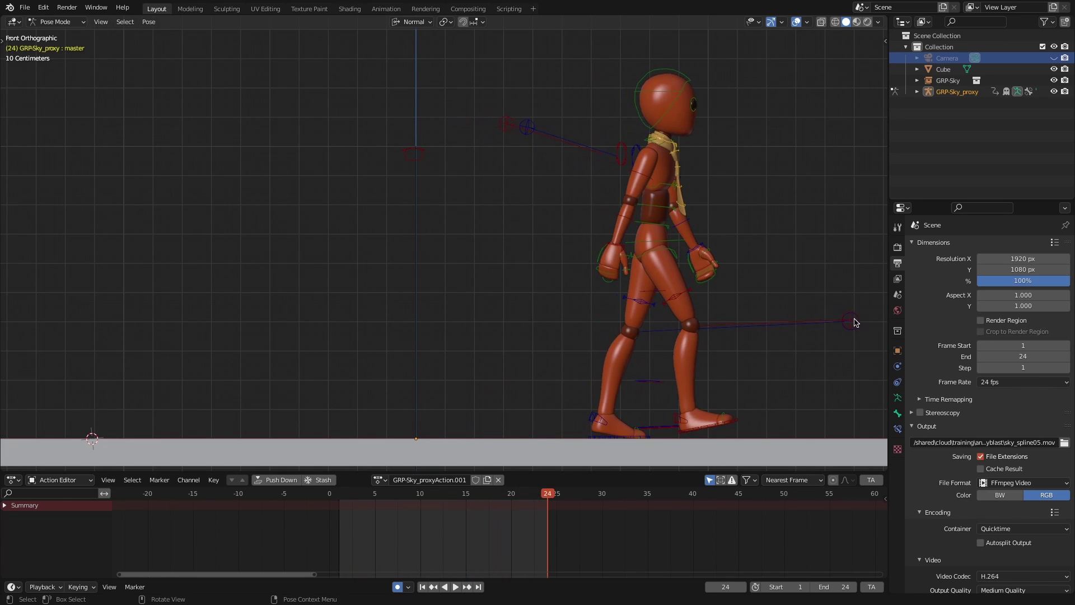
scroll(784, 323, "up", 19, "alt")
scroll(719, 326, "up", 2, "alt")
scroll(749, 324, "down", 14, "alt")
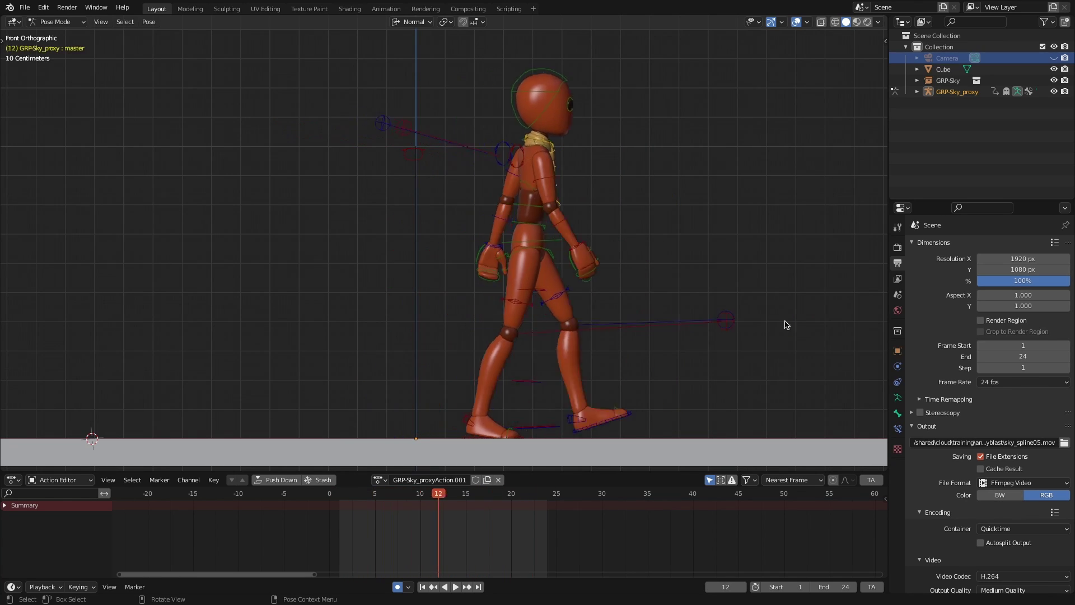
- Select IK_foot.L, replay the walk from frame 1, and set Foot Locker's start frame to 2
scroll(818, 324, "down", 3, "alt")
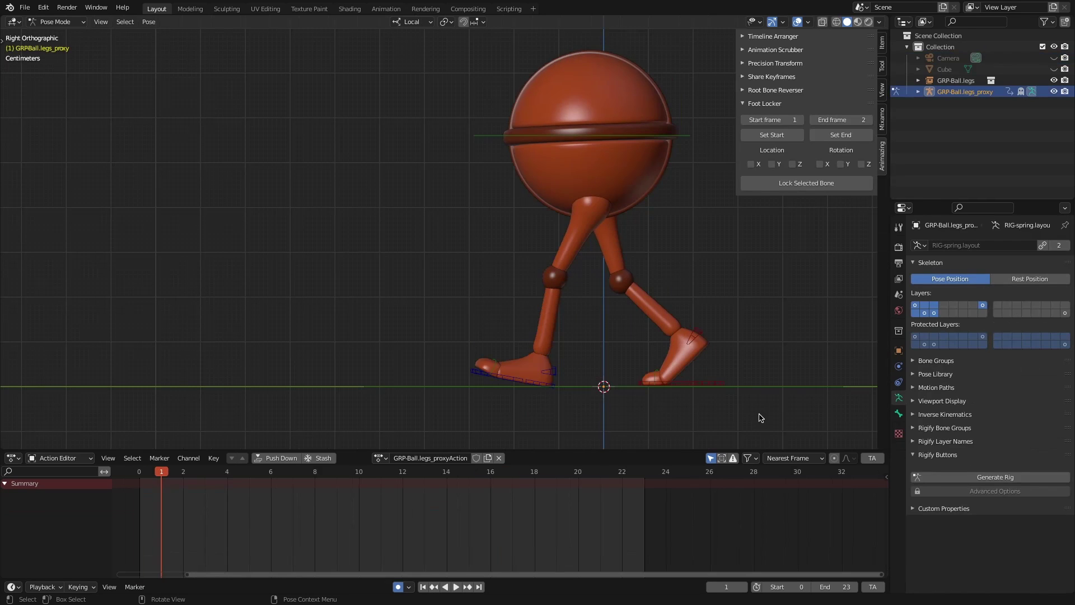
scroll(781, 413, "down", 5, "alt")
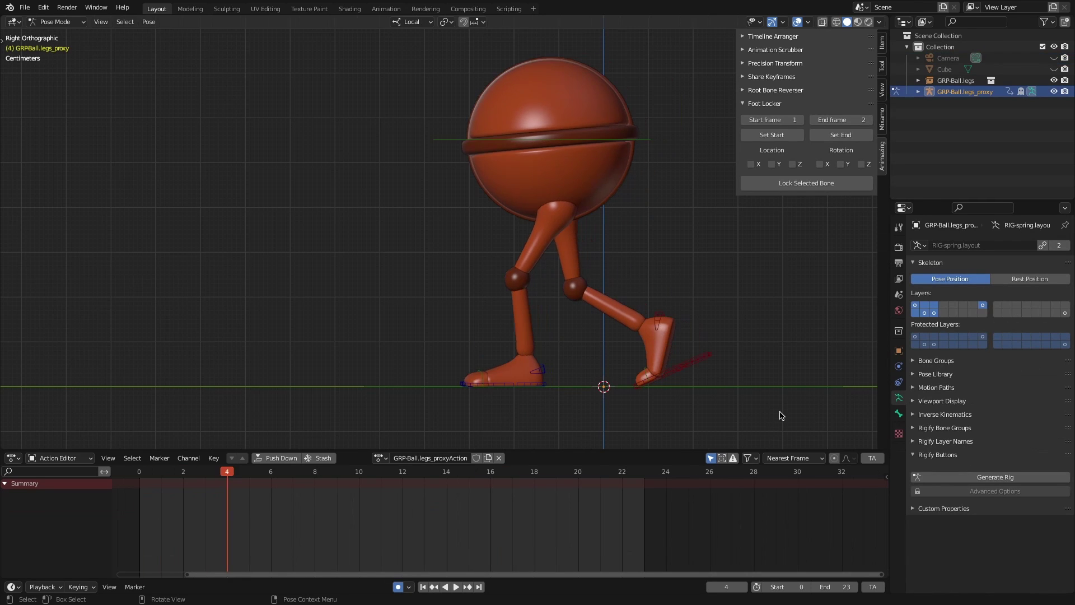
scroll(799, 413, "down", 20, "alt")
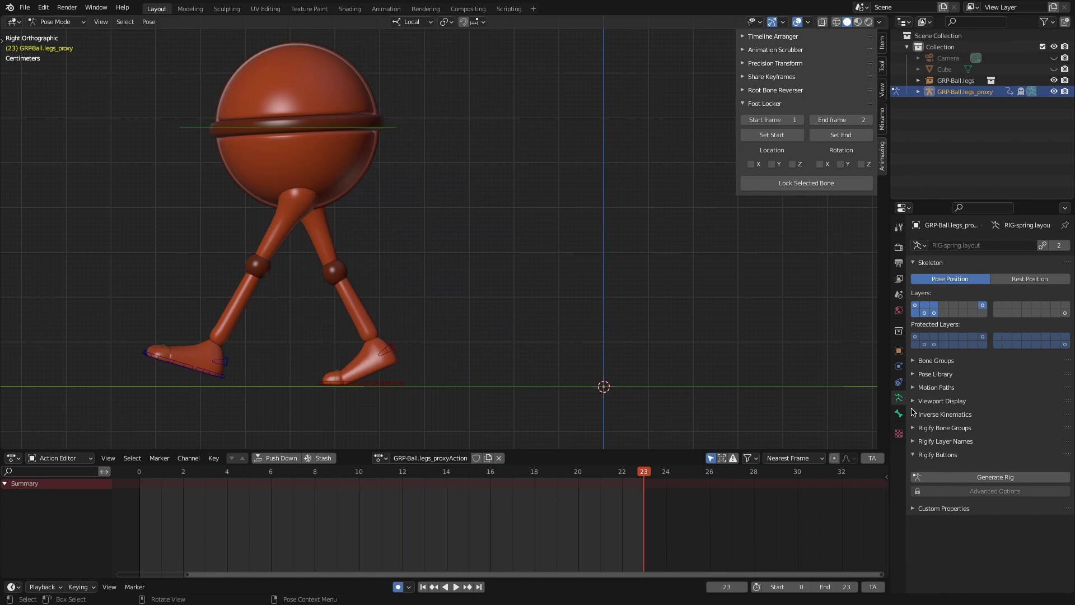
scroll(799, 413, "down", 20, "alt")
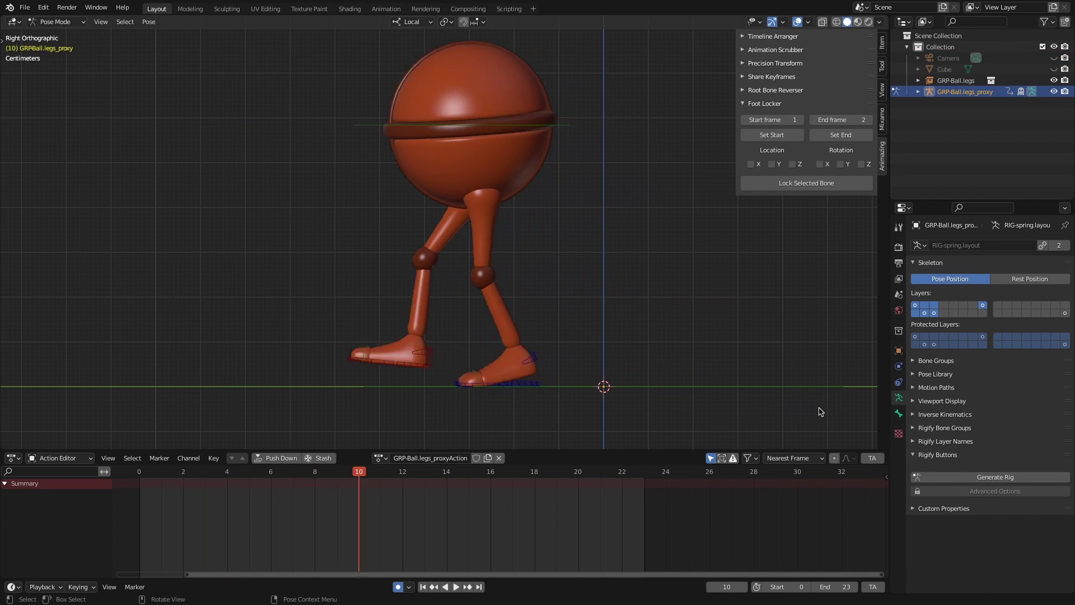
scroll(842, 412, "down", 7, "alt")
left_click(493, 383)
key("space")
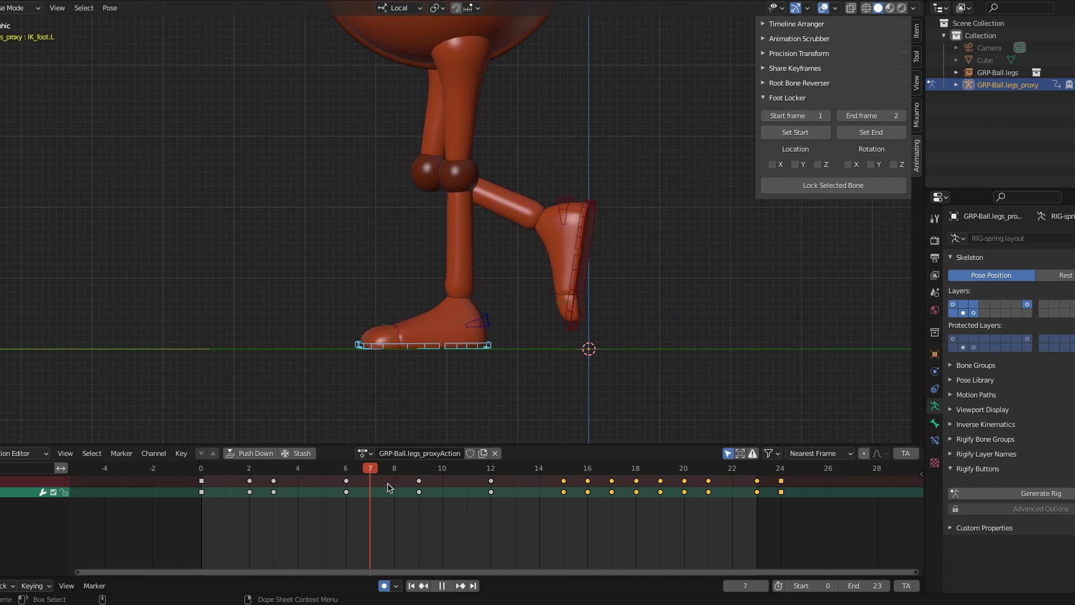
left_click_drag(380, 468, 565, 501)
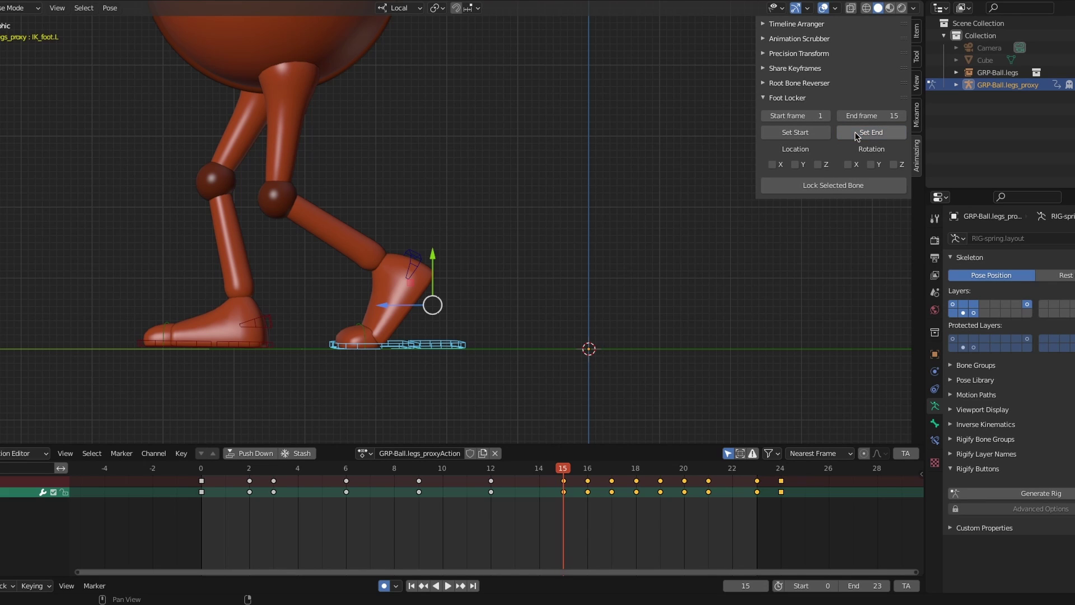
left_click(826, 116)
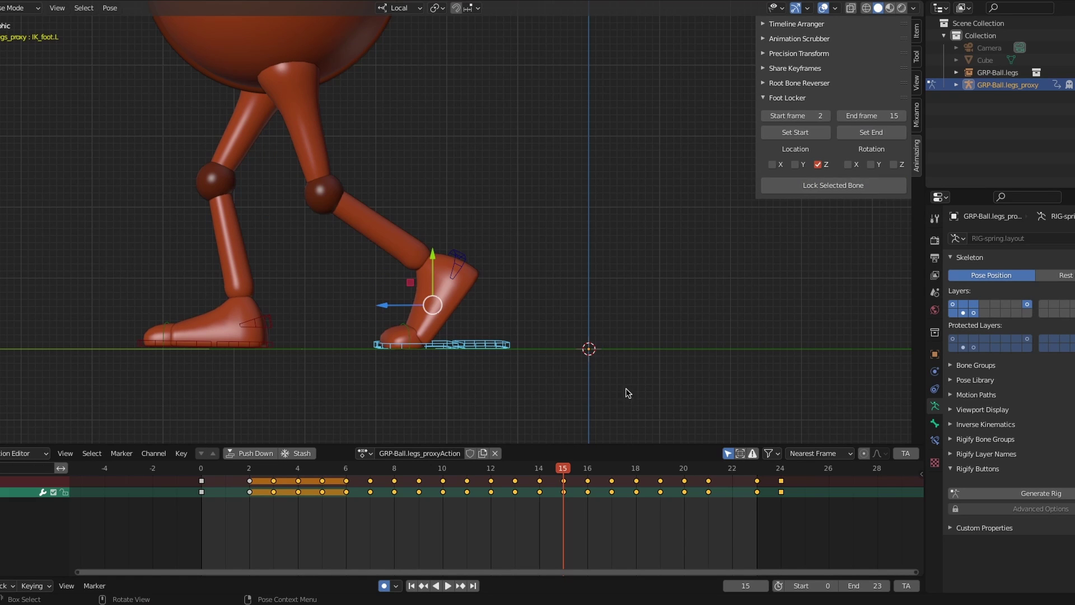
- Play the walk cycle, then zoom out and pan to centre the walking character
key("space")
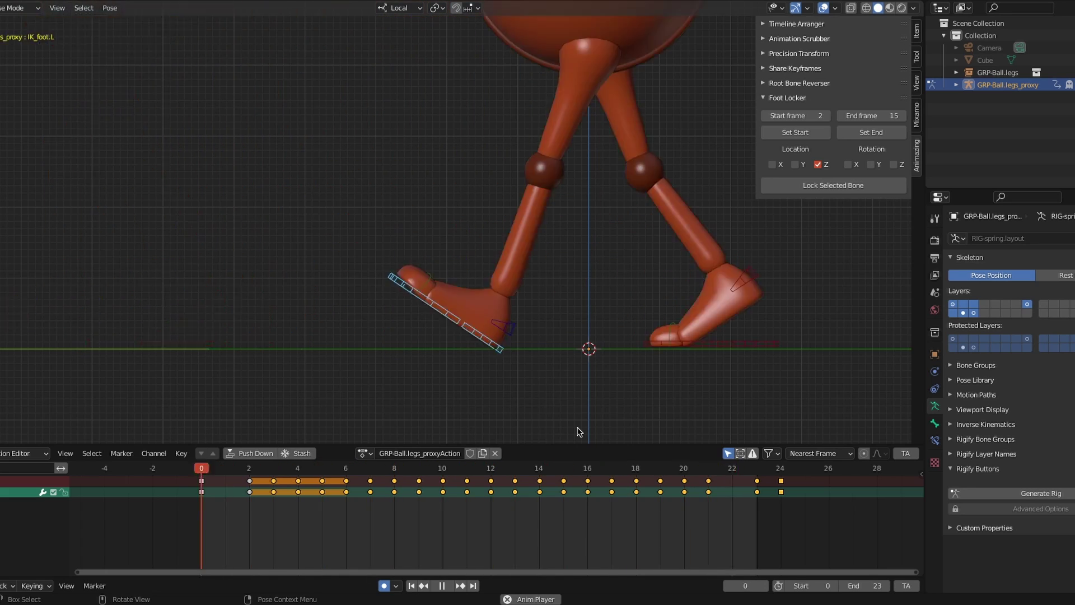
scroll(580, 431, "down", 7)
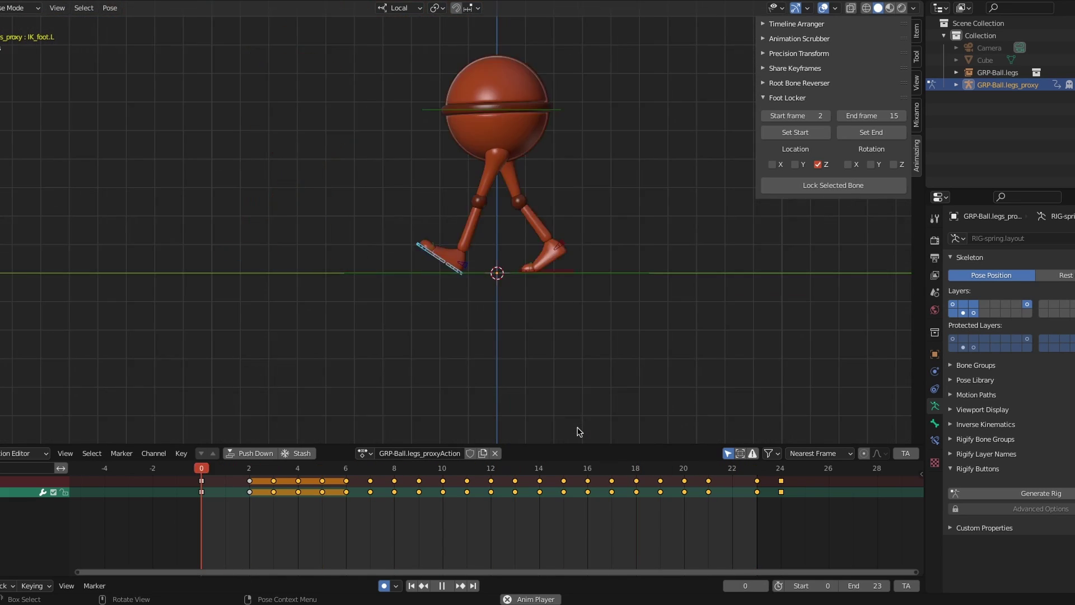
middle_click_drag(550, 277, 562, 351, "shift")
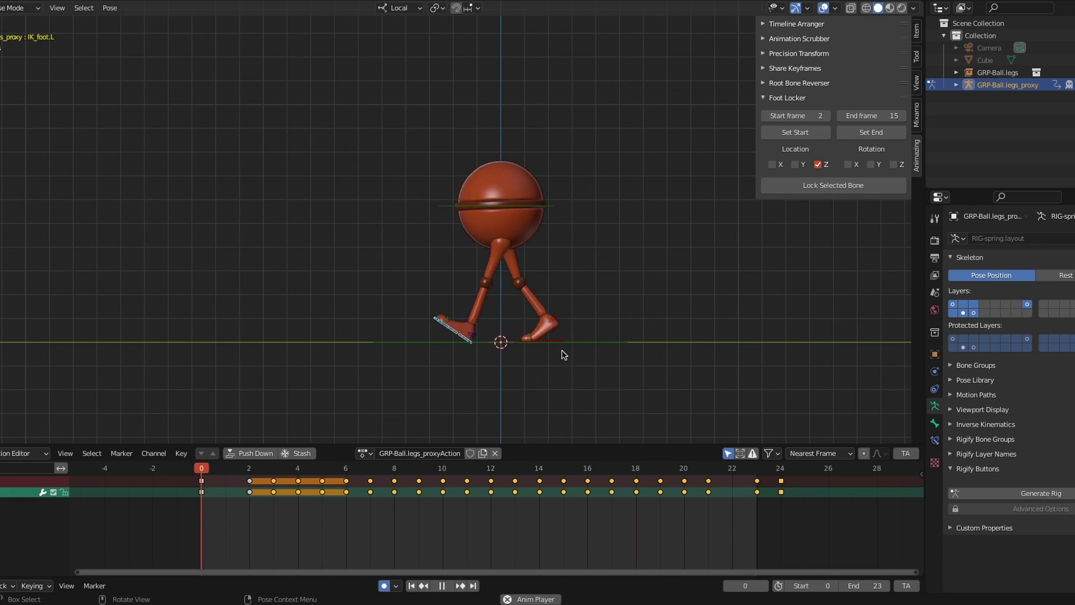